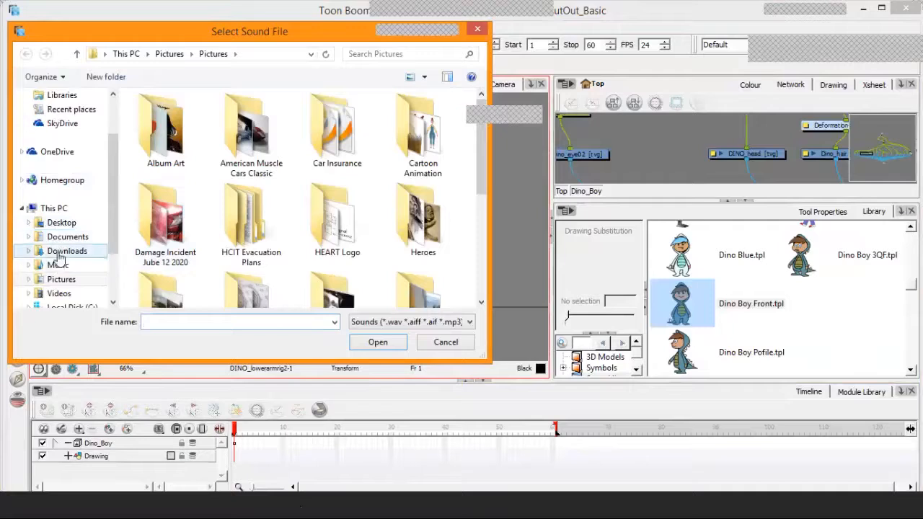
# Step: Import the What You WAV sound file from the Downloads folder into the scene
pyautogui.click(61, 257)
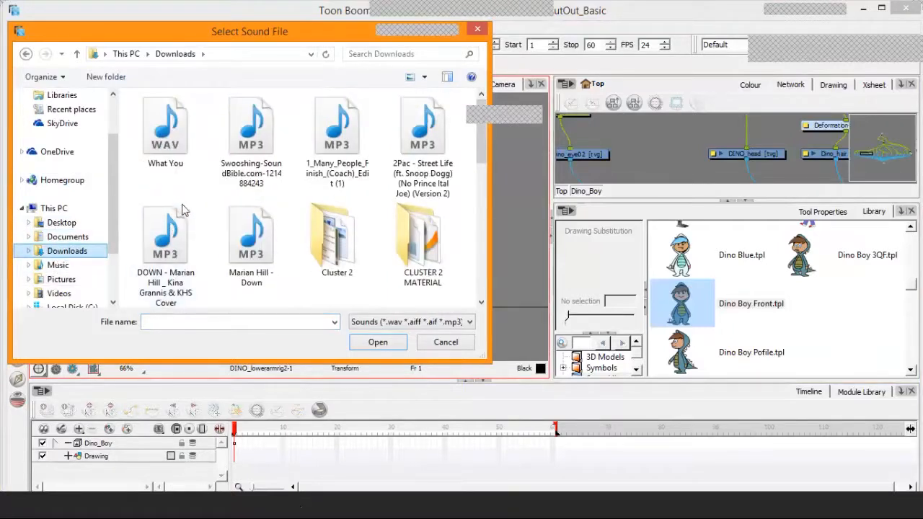
pyautogui.click(179, 166)
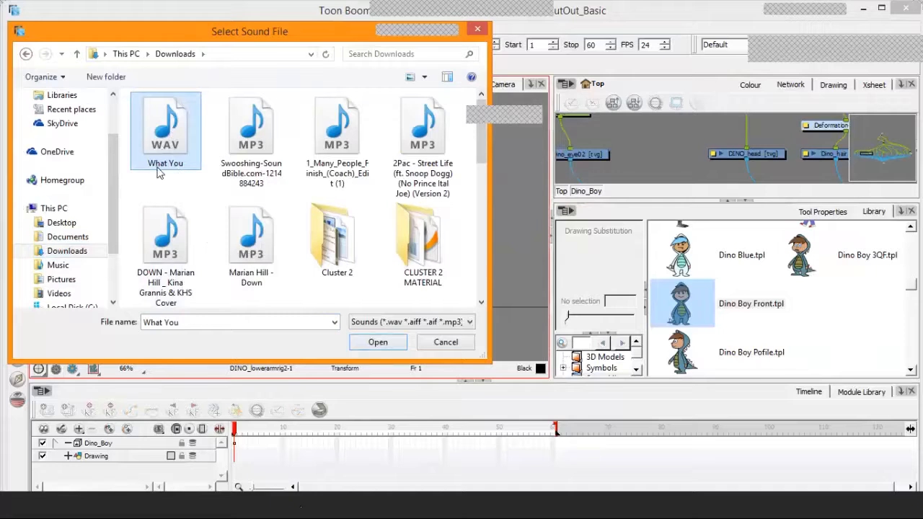
pyautogui.click(372, 343)
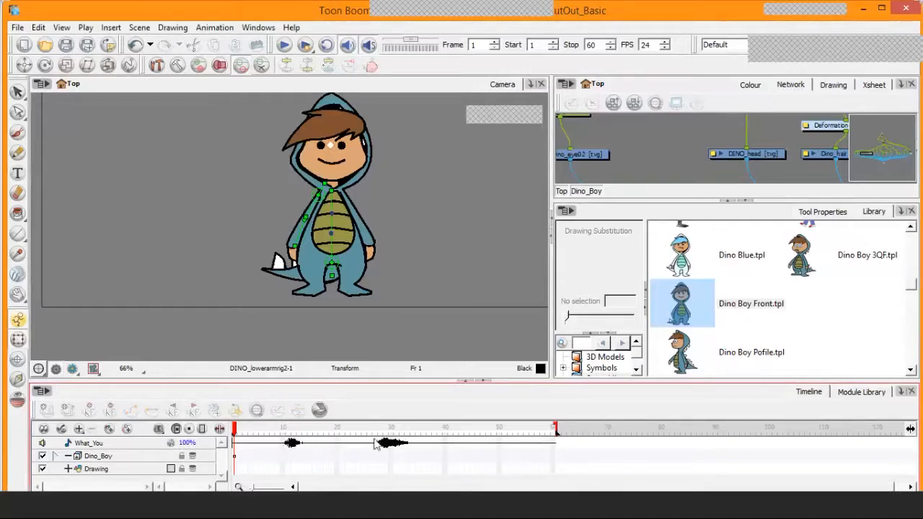
# Step: Extend the scene to frame 271 so that it covers the full What_You audio waveform
pyautogui.click(108, 443)
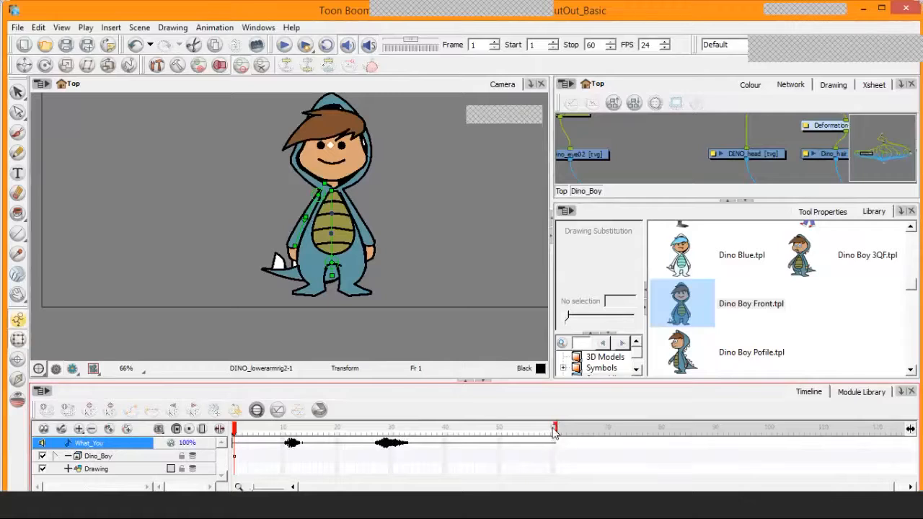
pyautogui.moveTo(555, 430); pyautogui.dragTo(749, 427)
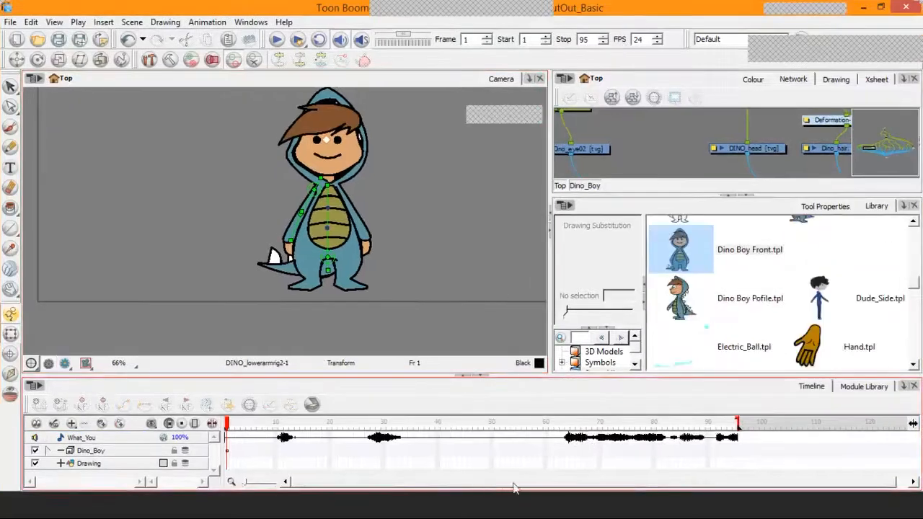
pyautogui.hscroll(1, 742, 431)
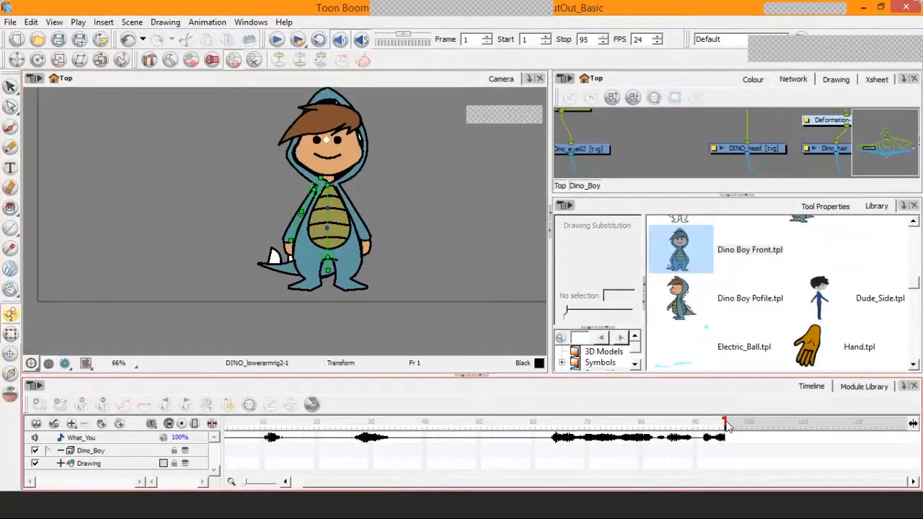
pyautogui.moveTo(726, 425); pyautogui.dragTo(850, 424)
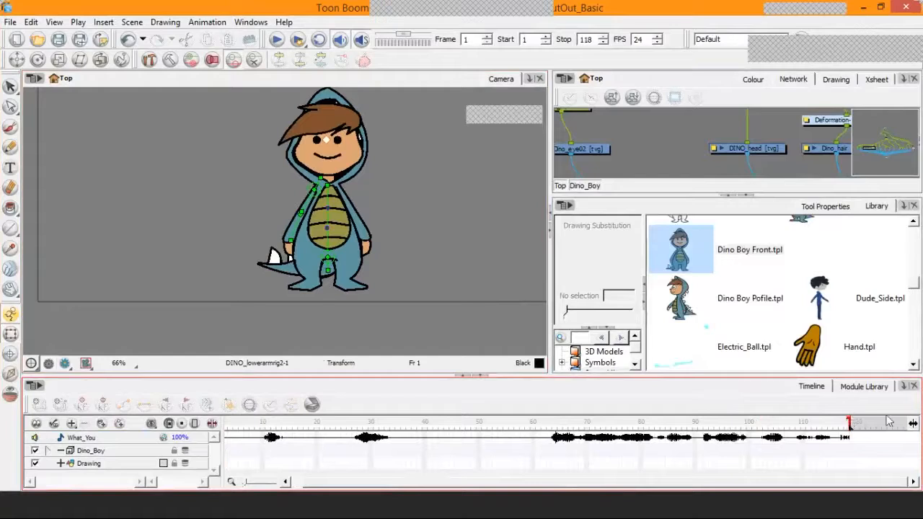
pyautogui.moveTo(902, 418)
pyautogui.mouseDown()
pyautogui.moveTo(815, 424)
pyautogui.moveTo(922, 423)
pyautogui.moveTo(789, 431)
pyautogui.mouseUp()
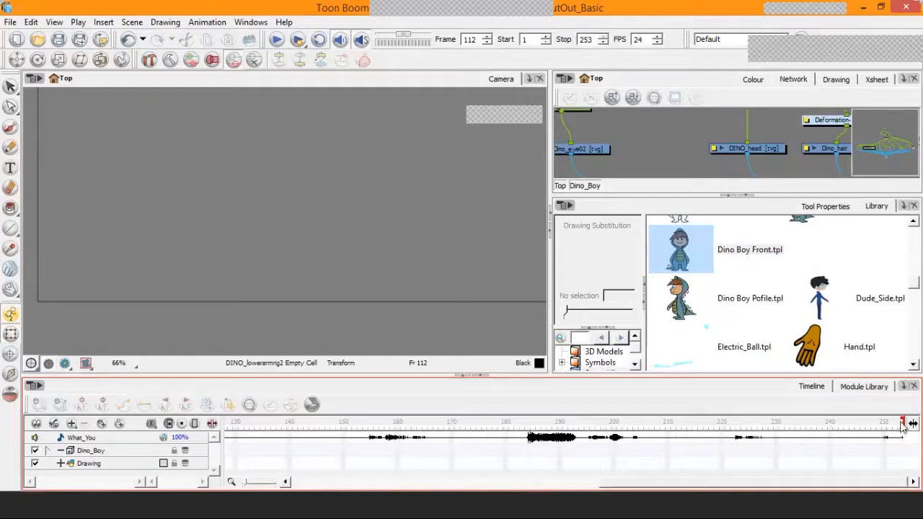
pyautogui.moveTo(898, 424)
pyautogui.mouseDown()
pyautogui.moveTo(906, 424)
pyautogui.moveTo(846, 433)
pyautogui.mouseUp()
pyautogui.moveTo(902, 425); pyautogui.dragTo(903, 426)
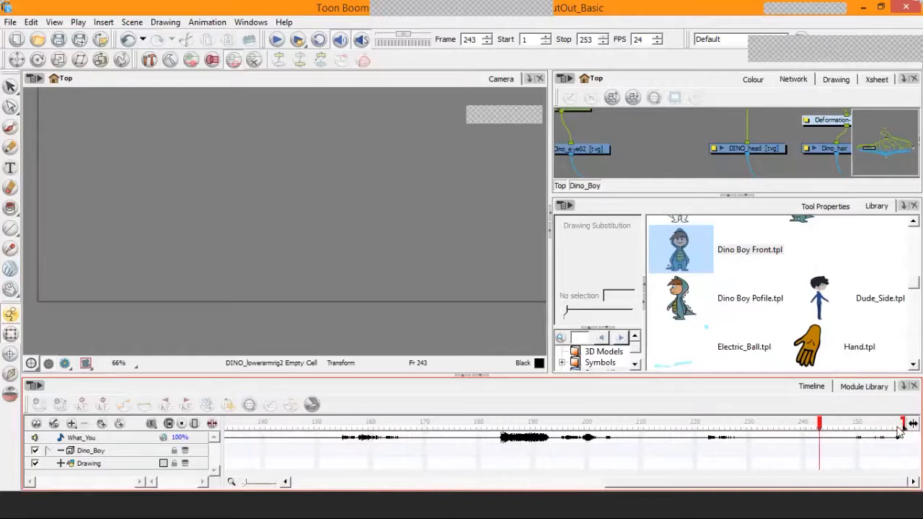
pyautogui.moveTo(820, 424); pyautogui.dragTo(912, 425)
pyautogui.moveTo(767, 425); pyautogui.dragTo(863, 429)
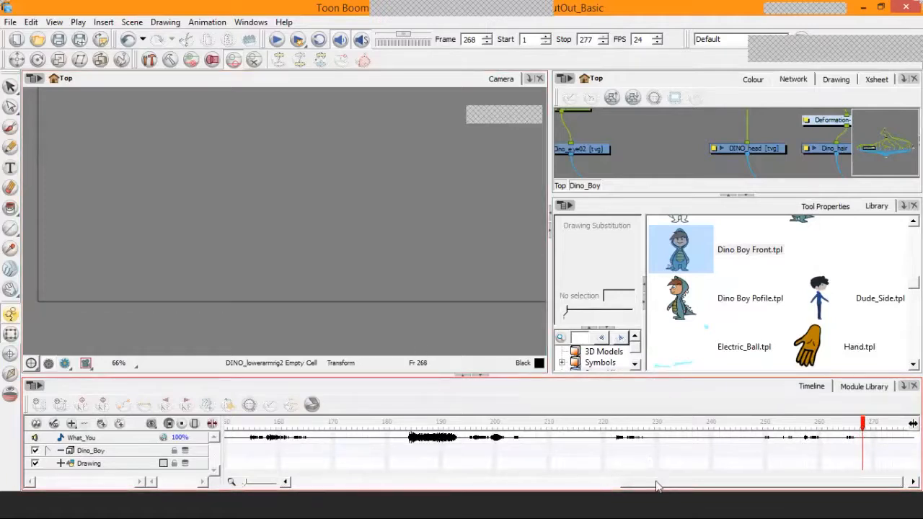
pyautogui.moveTo(656, 482); pyautogui.dragTo(741, 487)
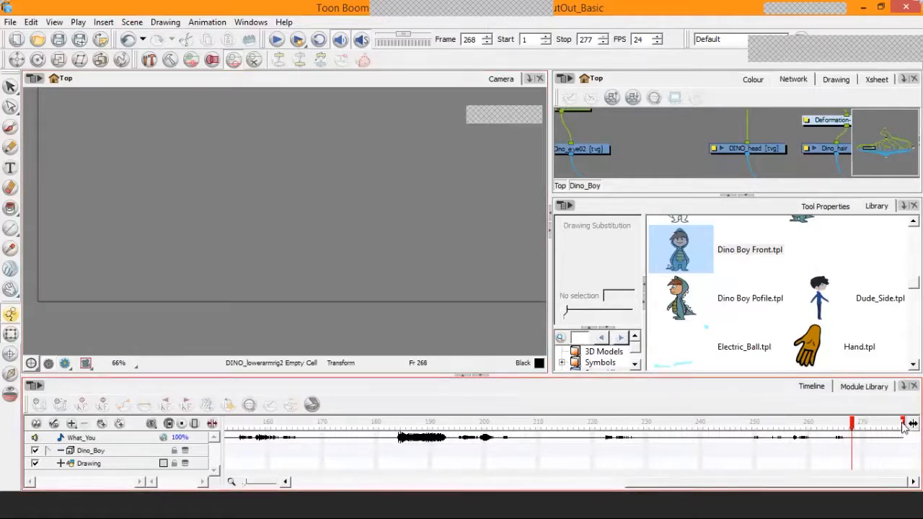
pyautogui.moveTo(904, 425); pyautogui.dragTo(872, 425)
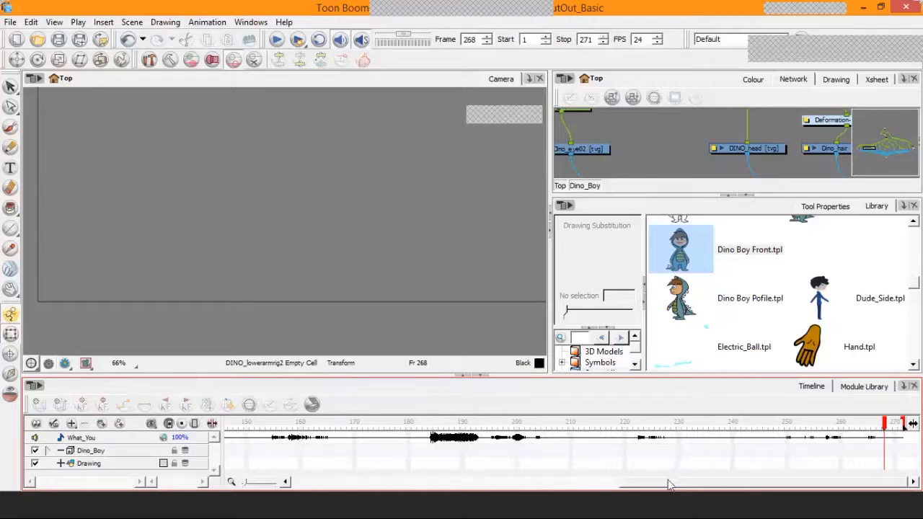
# Step: Scrub through the opening of the What_You audio up to frame 76 and back to frame 48 to hear the dialogue
pyautogui.moveTo(672, 482); pyautogui.dragTo(177, 518)
pyautogui.moveTo(681, 490); pyautogui.dragTo(461, 491)
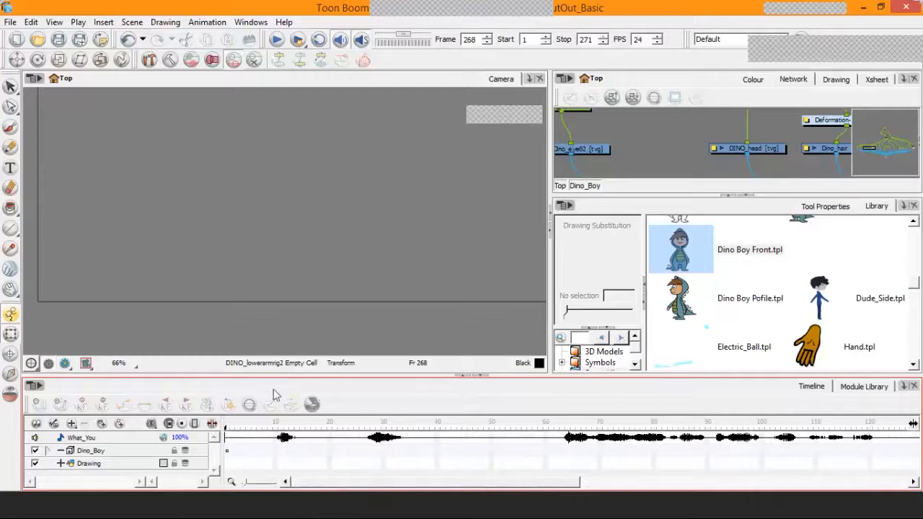
pyautogui.click(235, 291)
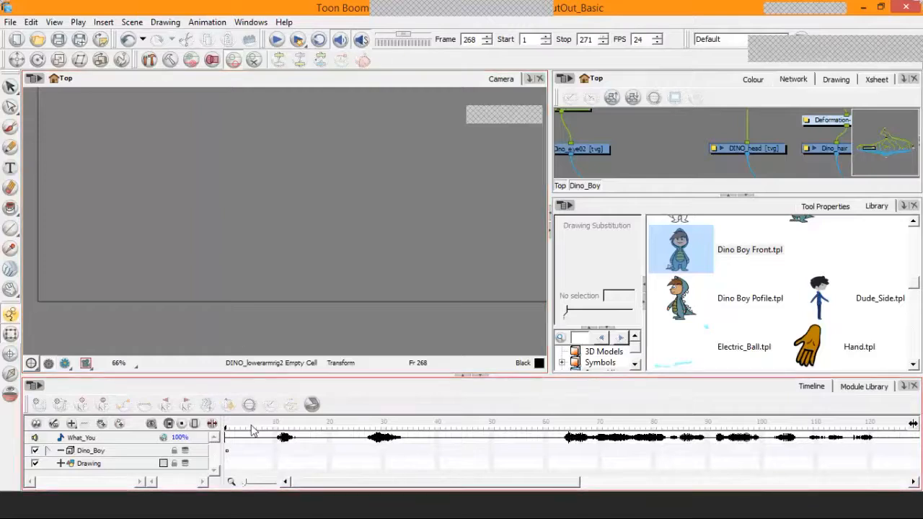
pyautogui.moveTo(252, 430); pyautogui.dragTo(360, 418)
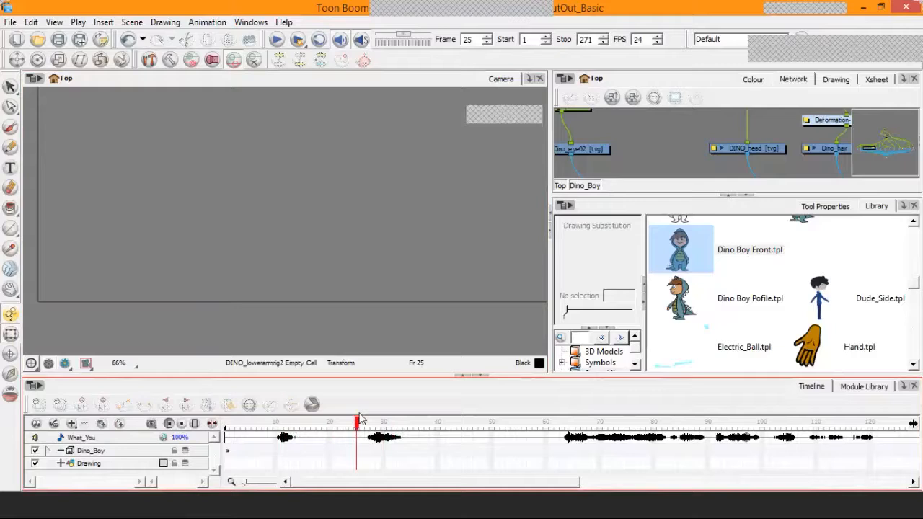
pyautogui.moveTo(356, 426); pyautogui.dragTo(635, 424)
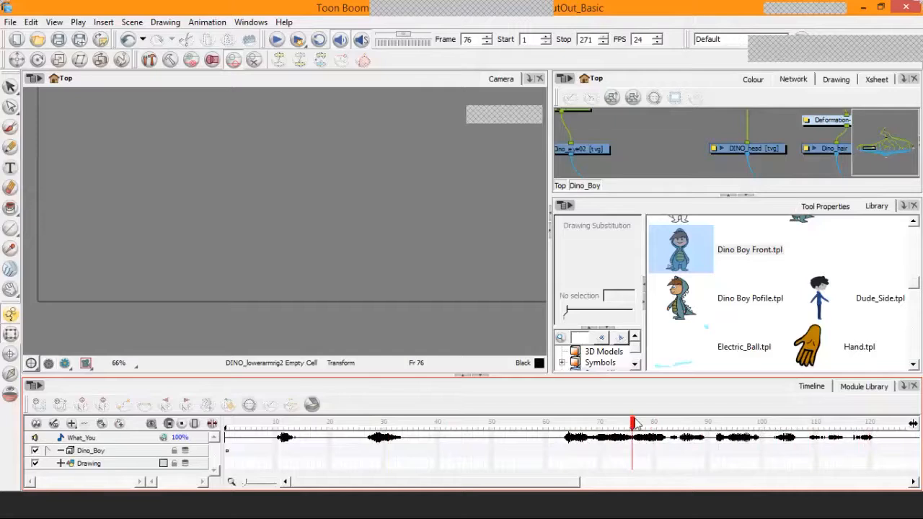
pyautogui.click(407, 115)
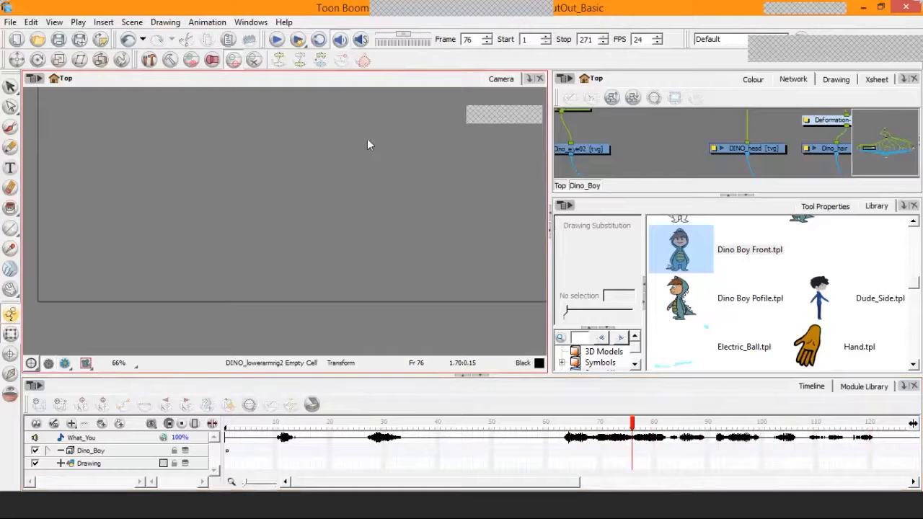
pyautogui.click(629, 427)
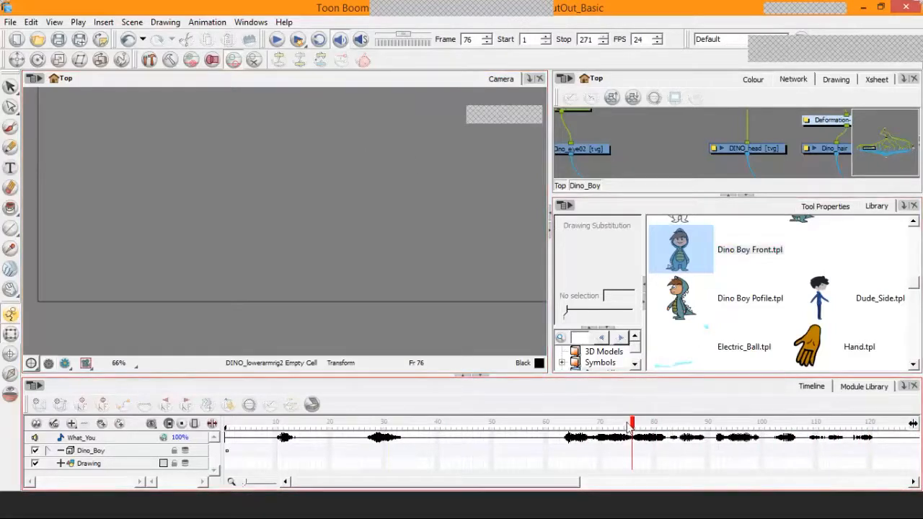
pyautogui.moveTo(629, 426); pyautogui.dragTo(479, 409)
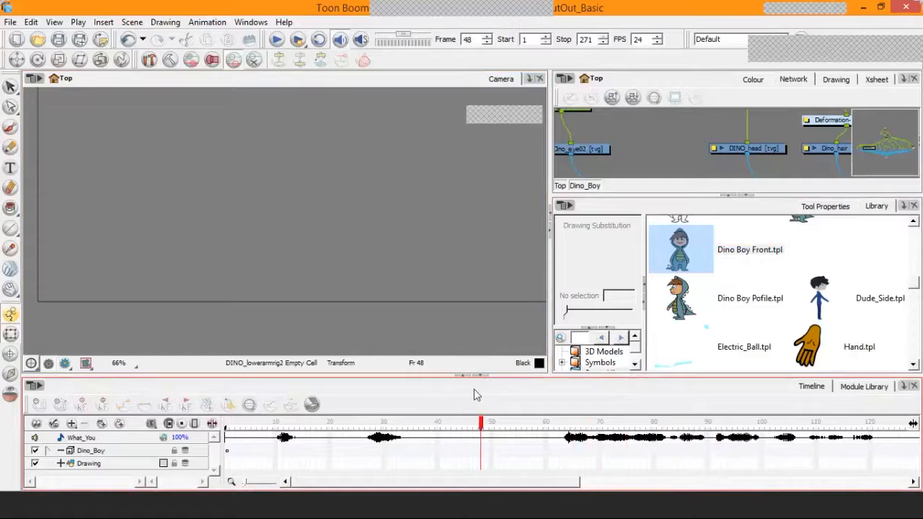
pyautogui.click(454, 328)
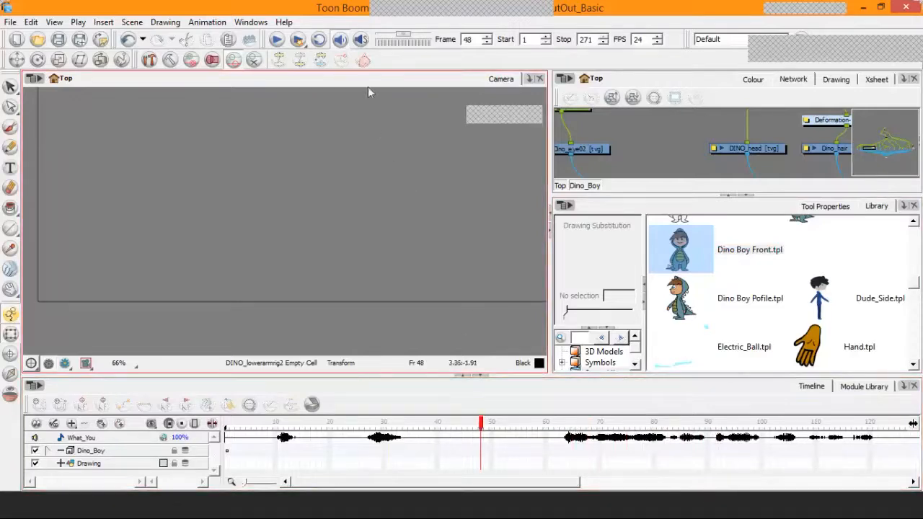
# Step: Play the scene with sound from frame 1, and again from frame 48, to listen to the dialogue
pyautogui.moveTo(481, 424); pyautogui.dragTo(225, 418)
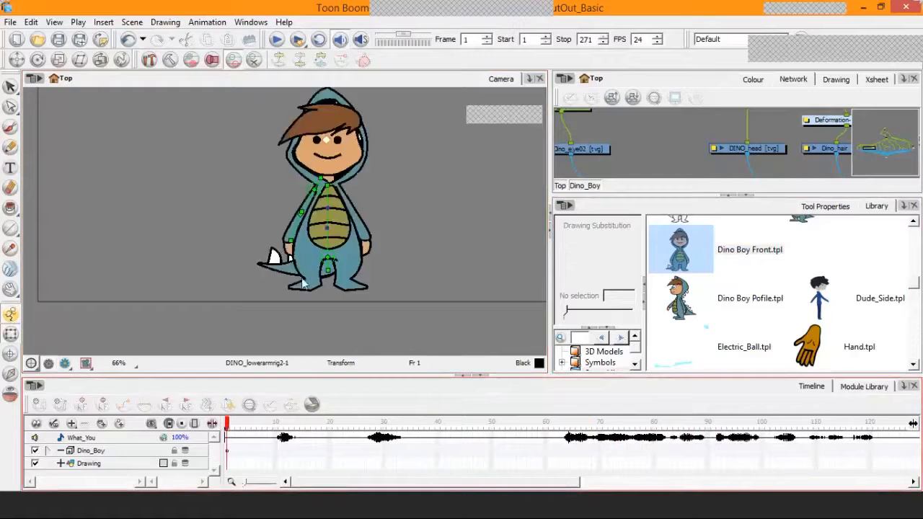
pyautogui.click(280, 41)
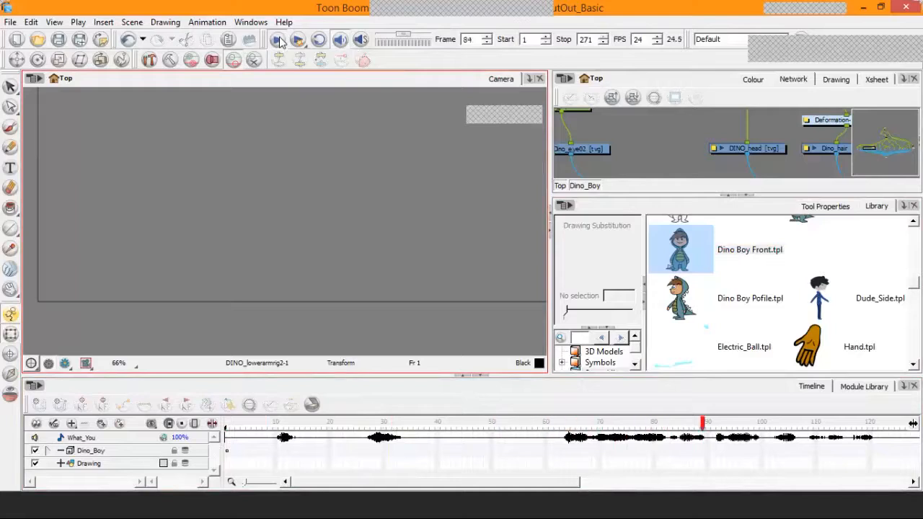
pyautogui.click(280, 41)
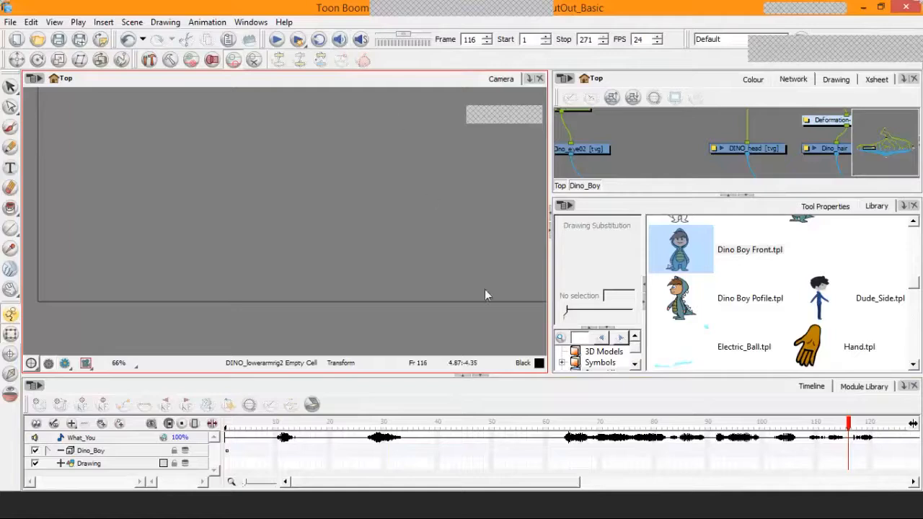
pyautogui.moveTo(851, 424); pyautogui.dragTo(481, 426)
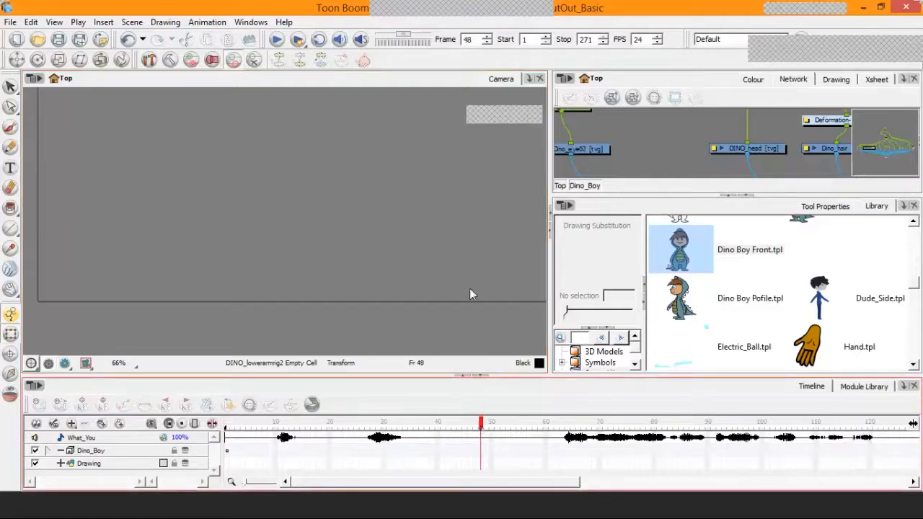
pyautogui.click(277, 40)
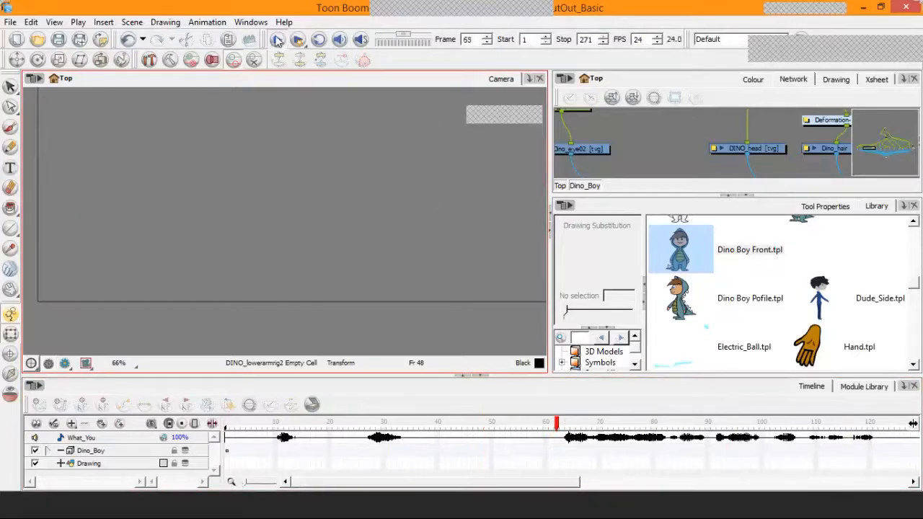
pyautogui.click(277, 39)
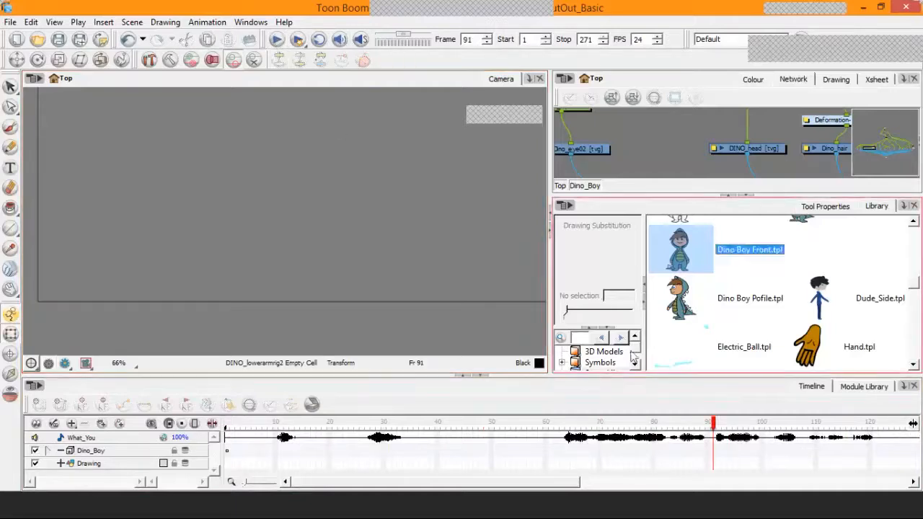
# Step: Extend the Dino_Boy layer's exposure through frame 271, and scrub back through the frames to check the character
pyautogui.moveTo(713, 424); pyautogui.dragTo(217, 367)
pyautogui.press('2')
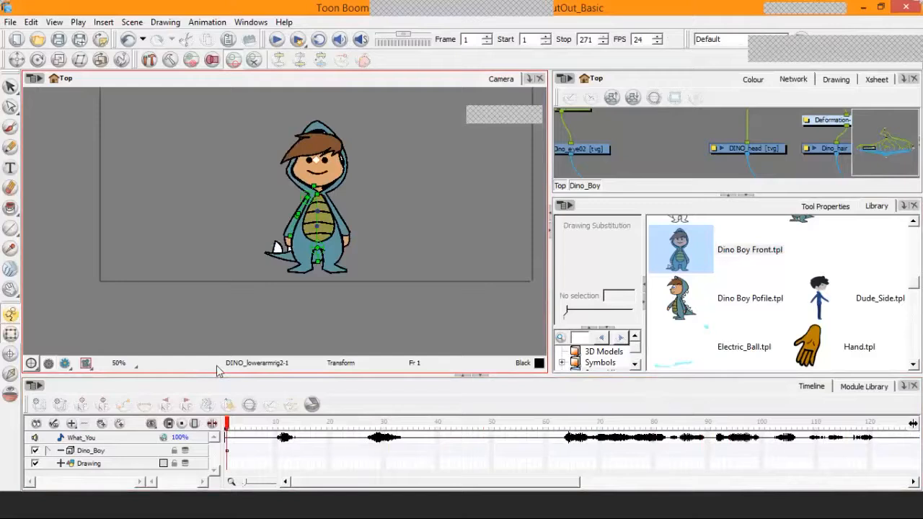
pyautogui.click(256, 427)
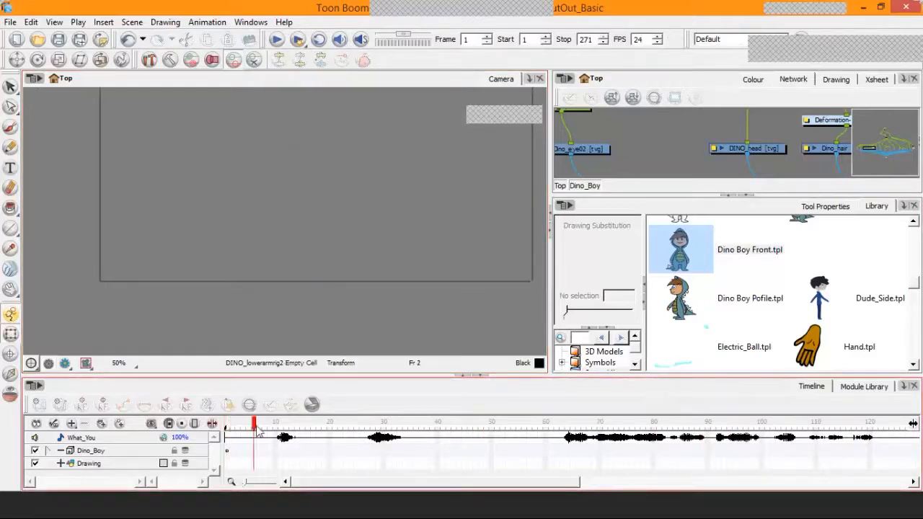
pyautogui.moveTo(257, 429); pyautogui.dragTo(217, 426)
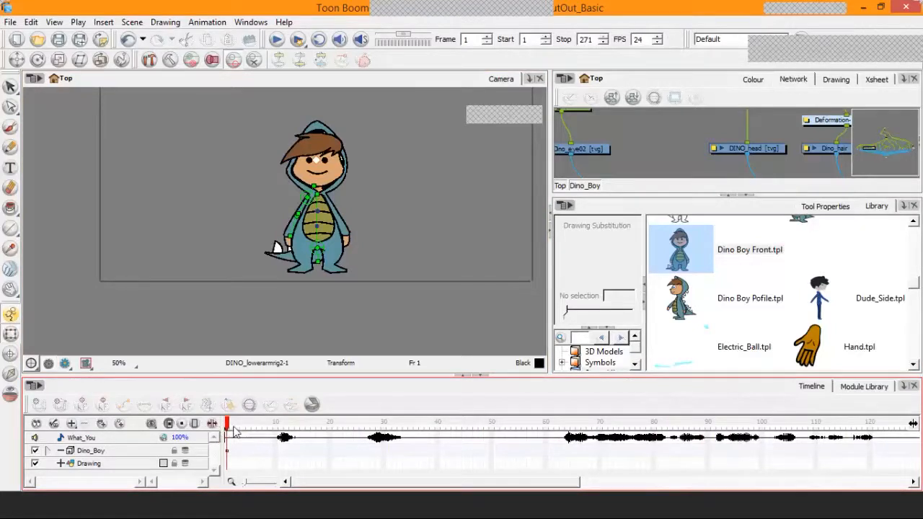
pyautogui.moveTo(233, 430)
pyautogui.mouseDown()
pyautogui.moveTo(249, 430)
pyautogui.moveTo(218, 433)
pyautogui.mouseUp()
pyautogui.moveTo(422, 482); pyautogui.dragTo(851, 508)
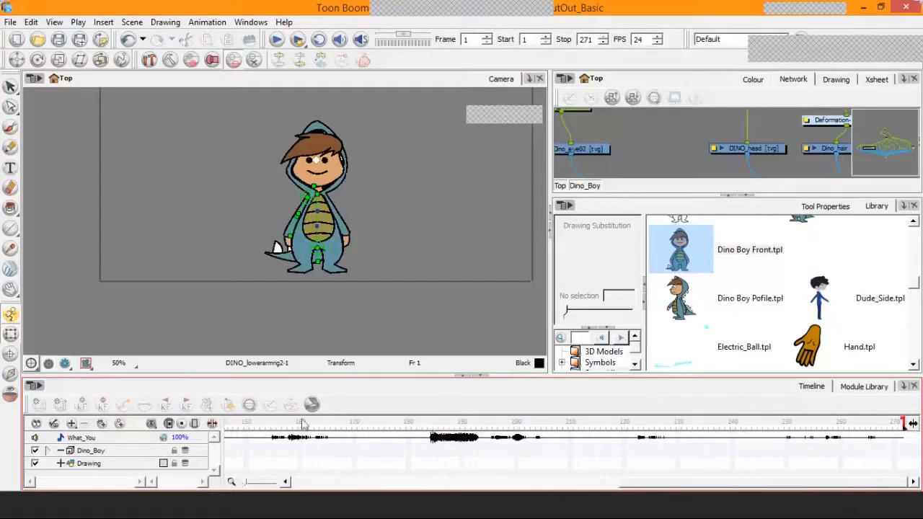
pyautogui.click(110, 449)
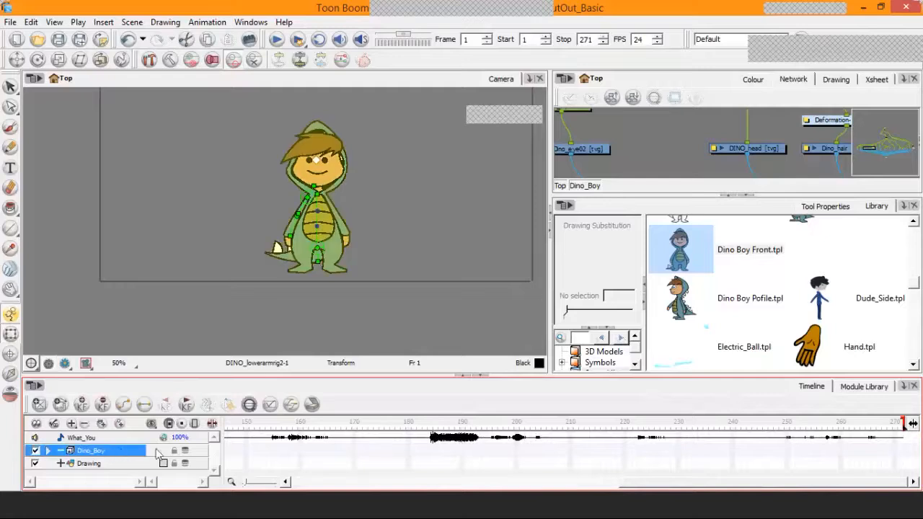
pyautogui.click(902, 450)
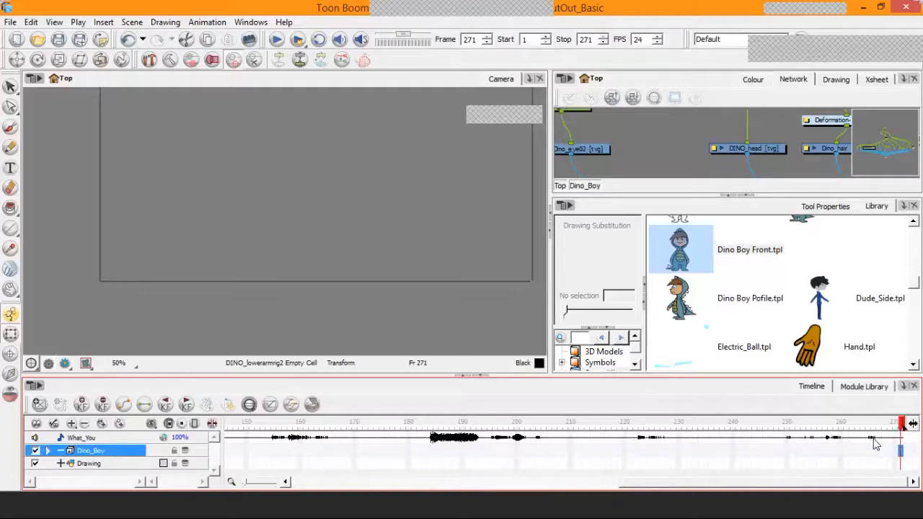
pyautogui.press('F5')
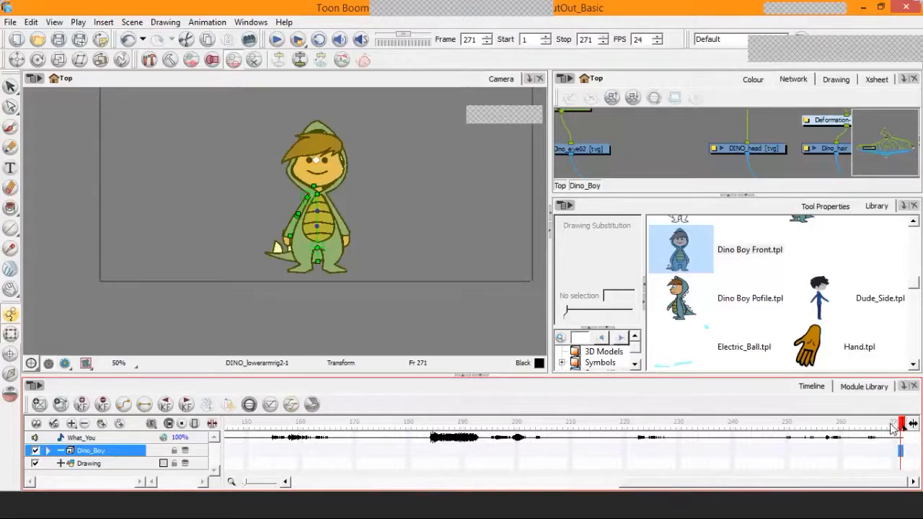
pyautogui.moveTo(897, 424); pyautogui.dragTo(473, 432)
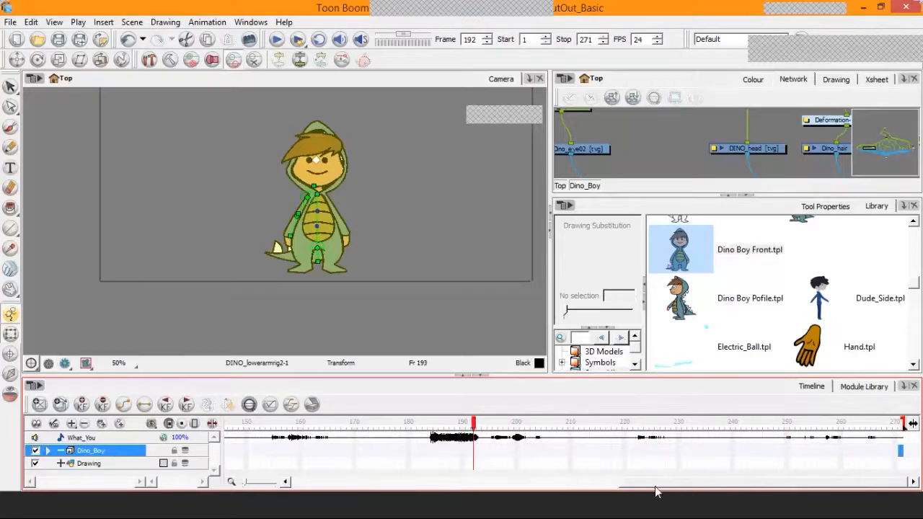
pyautogui.moveTo(657, 483); pyautogui.dragTo(226, 487)
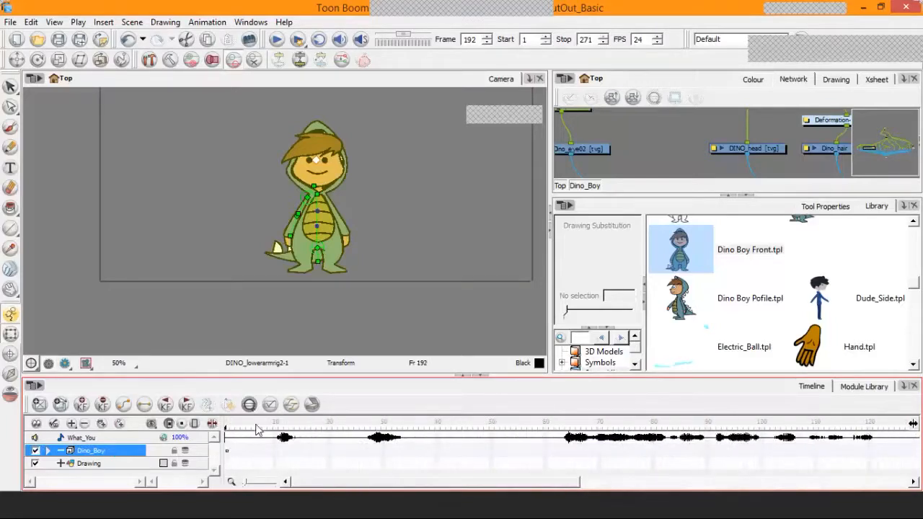
# Step: Return to frame 1, deselect the character, and add a Colour-Card layer to the scene
pyautogui.moveTo(256, 426); pyautogui.dragTo(213, 434)
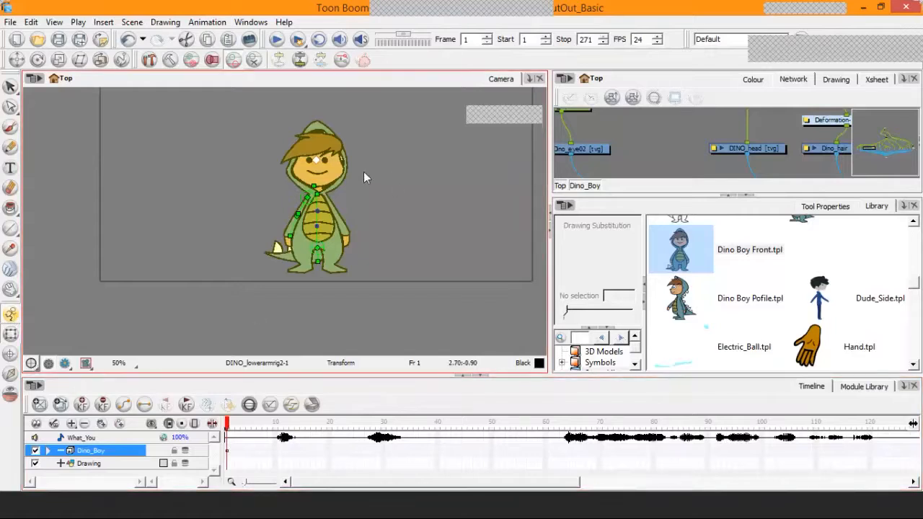
pyautogui.scroll(2, 363, 175)
pyautogui.click(197, 194)
pyautogui.scroll(-2, 197, 192)
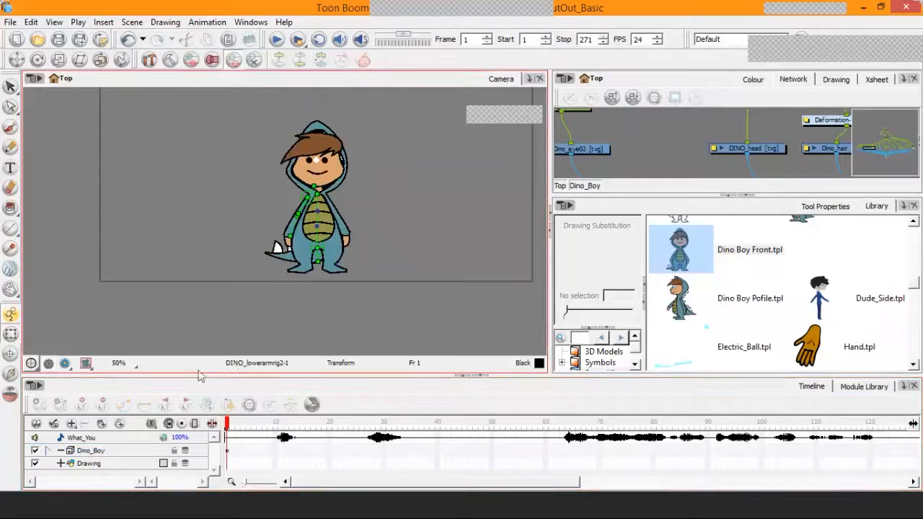
pyautogui.click(72, 424)
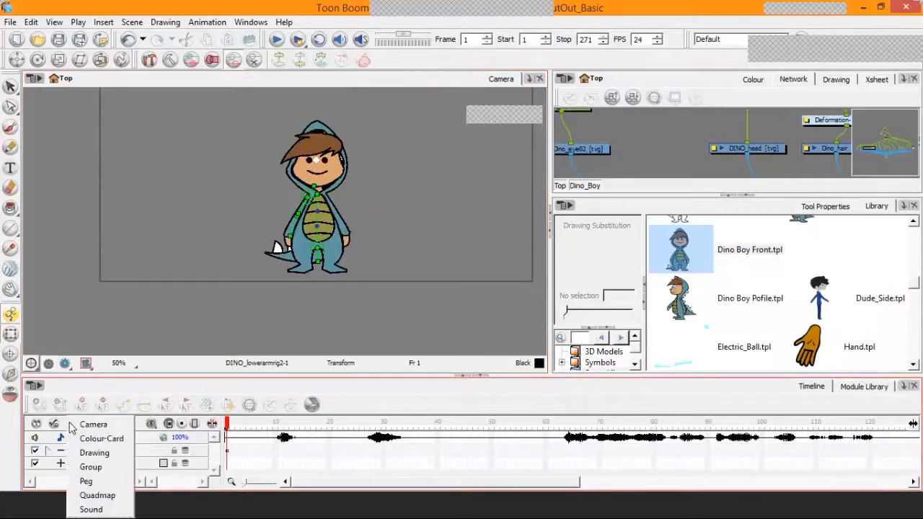
pyautogui.click(105, 438)
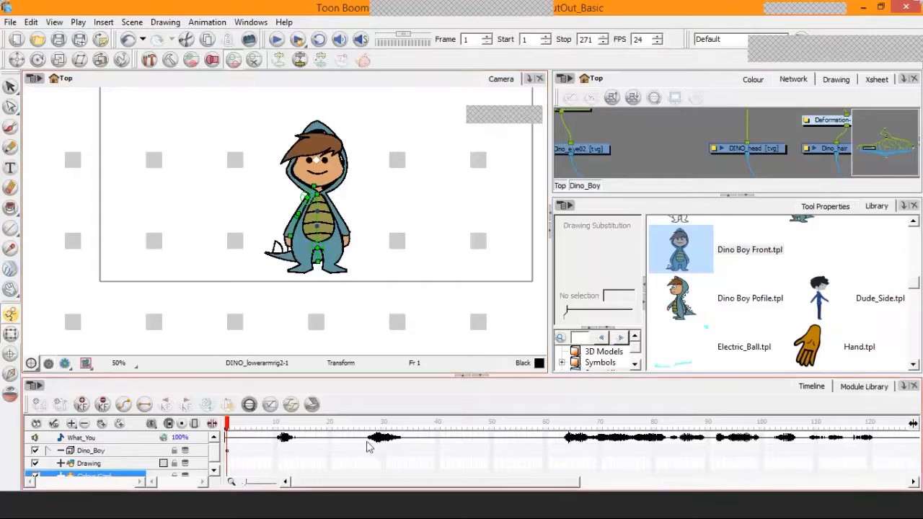
# Step: Try moving the second burst of the What_You waveform to frames 42–51, and undo the move
pyautogui.moveTo(361, 442); pyautogui.dragTo(470, 443)
pyautogui.click(471, 421)
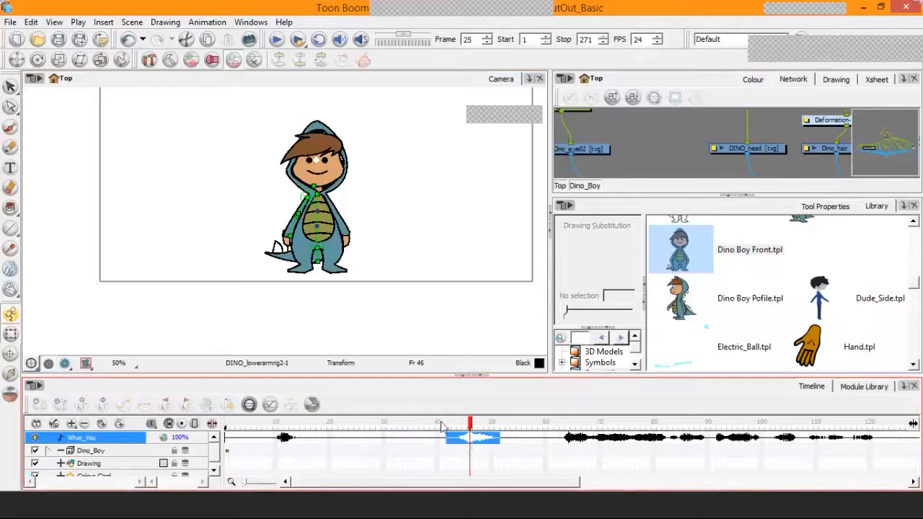
pyautogui.hotkey('ctrl', 'z')
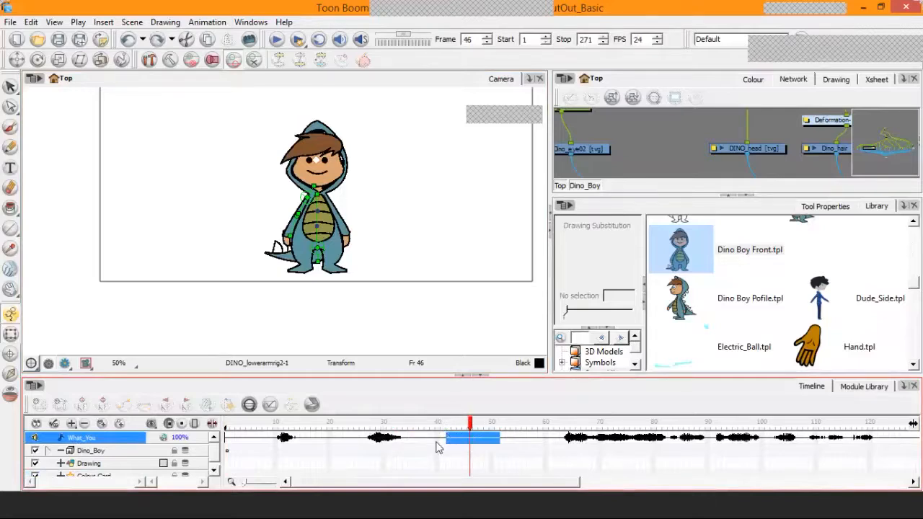
pyautogui.click(438, 437)
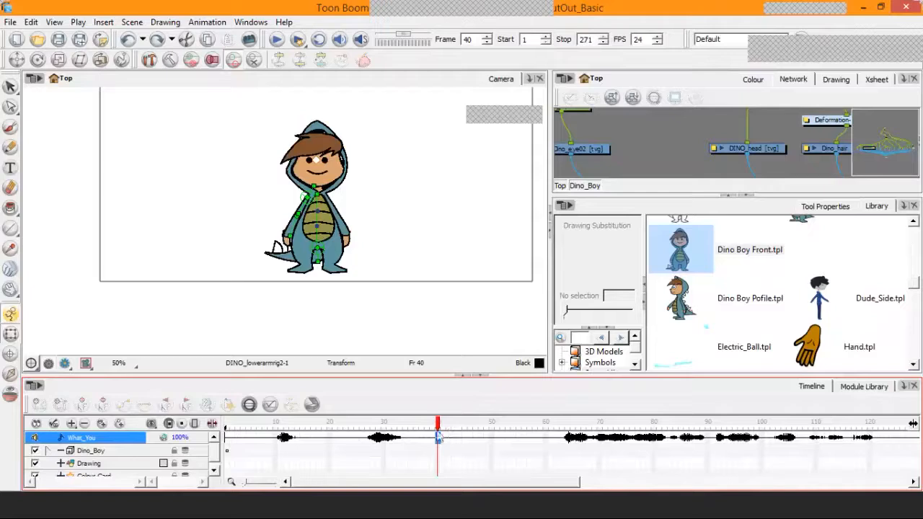
pyautogui.click(433, 424)
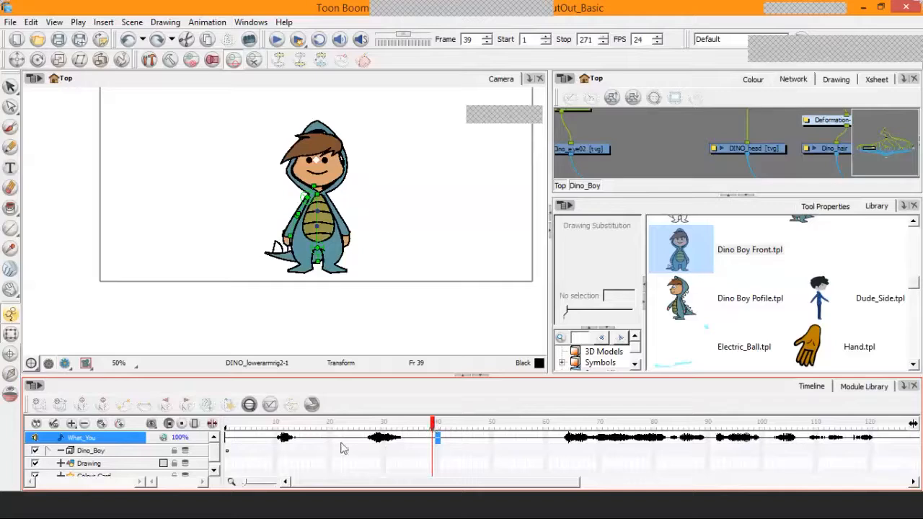
# Step: Delete the second burst of the What_You waveform across frames 25–34
pyautogui.moveTo(363, 443); pyautogui.dragTo(408, 441)
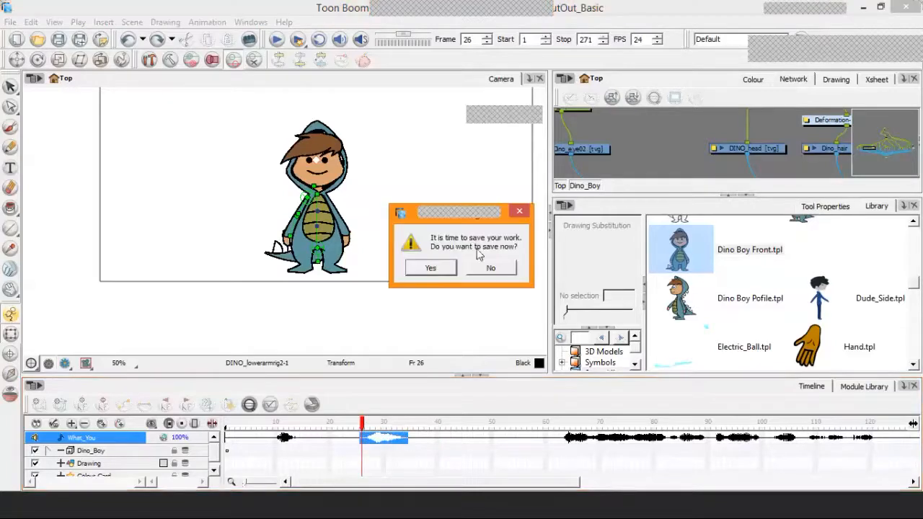
pyautogui.click(519, 211)
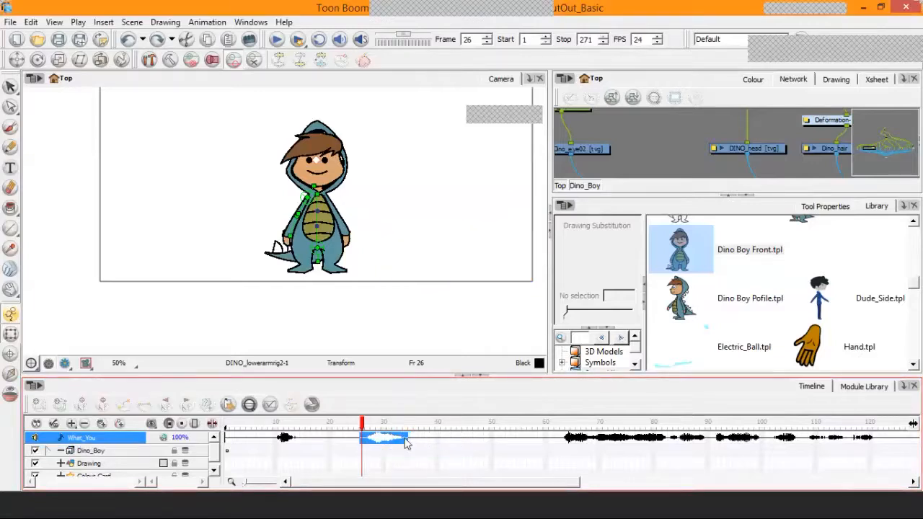
pyautogui.click(401, 442)
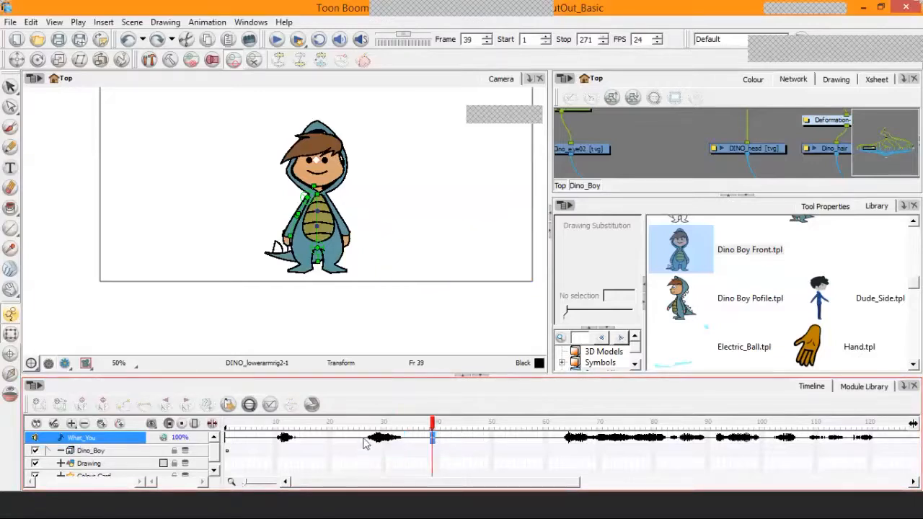
pyautogui.moveTo(362, 441); pyautogui.dragTo(408, 436)
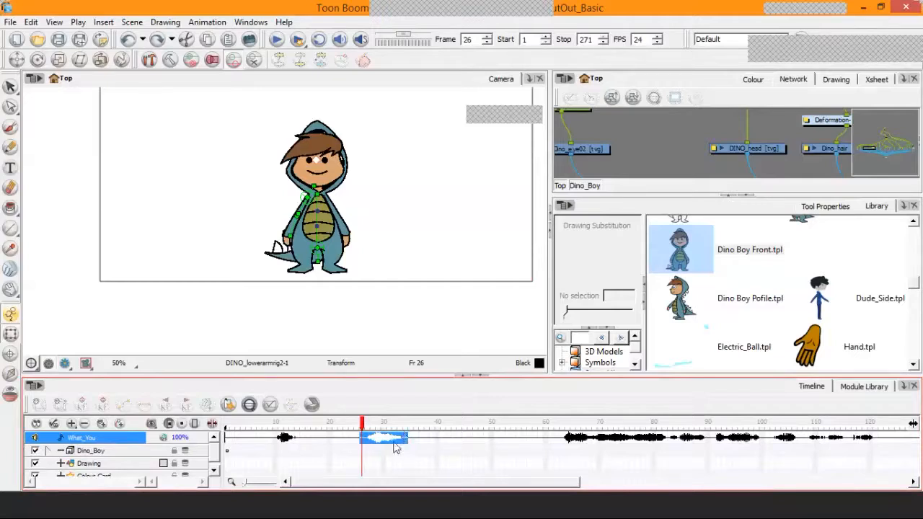
pyautogui.rightClick(390, 443)
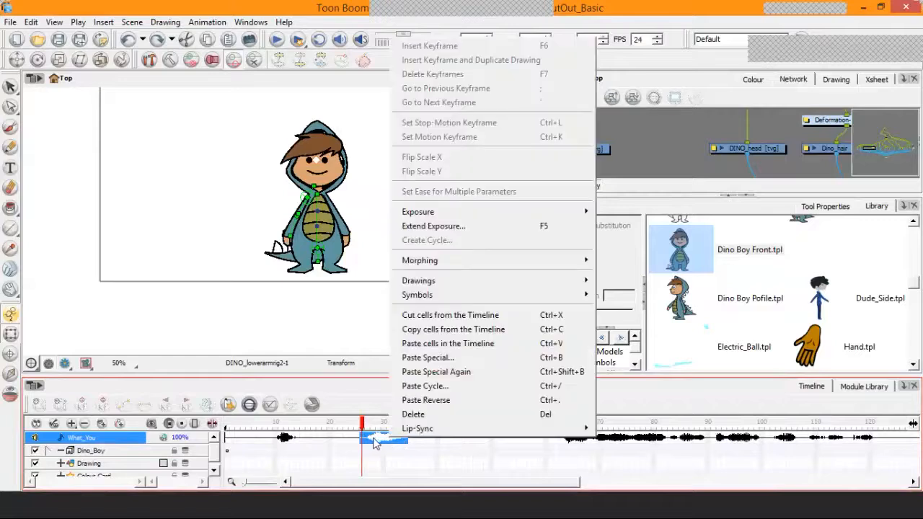
pyautogui.click(373, 441)
pyautogui.moveTo(358, 441); pyautogui.dragTo(408, 439)
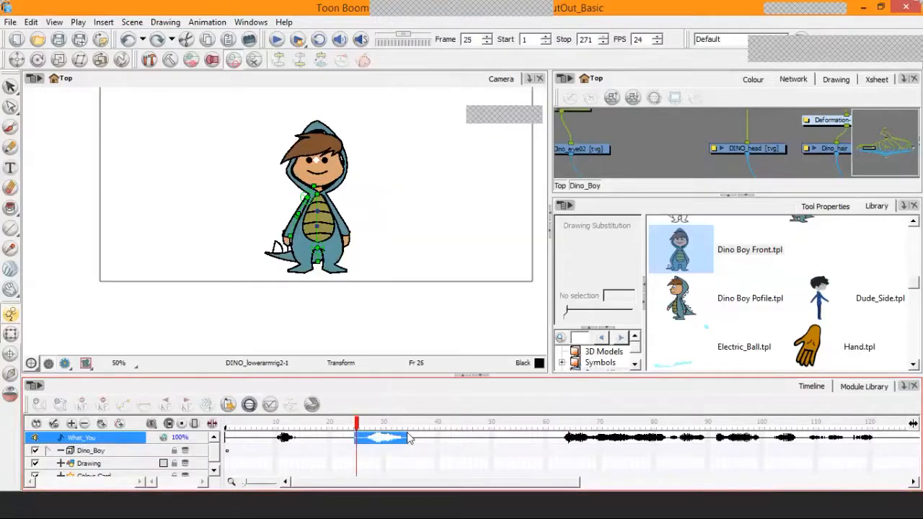
pyautogui.press('Delete')
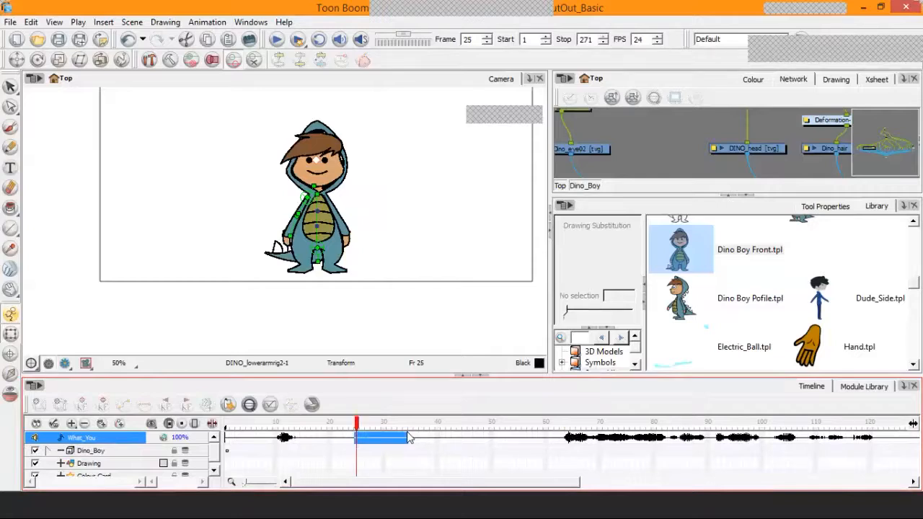
# Step: Try shifting the What_You waveform segment from frames 25–34 to frames 42–51, undo it, and scrub back to frame 25
pyautogui.click(491, 426)
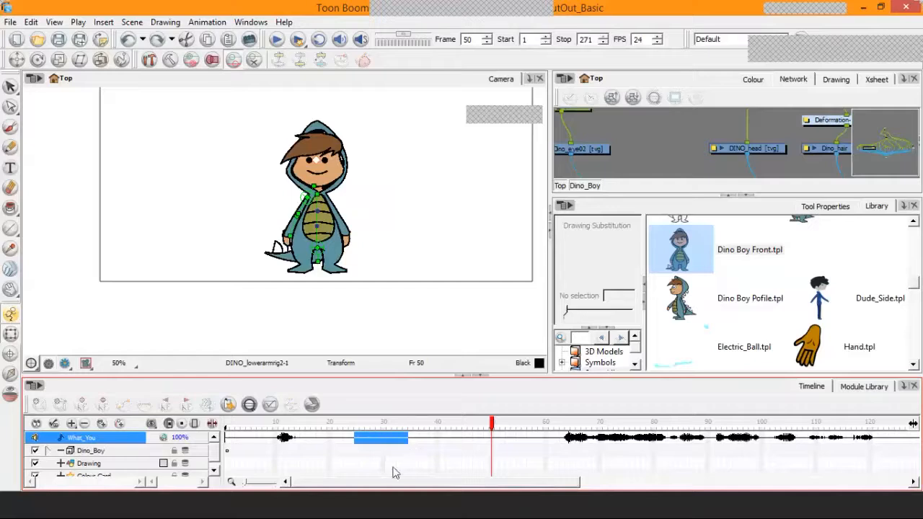
pyautogui.moveTo(387, 438); pyautogui.dragTo(477, 437)
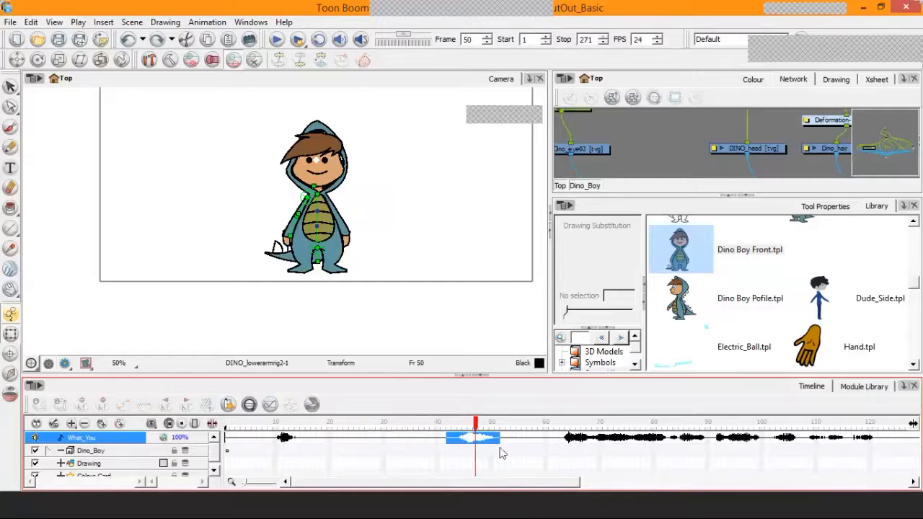
pyautogui.click(406, 433)
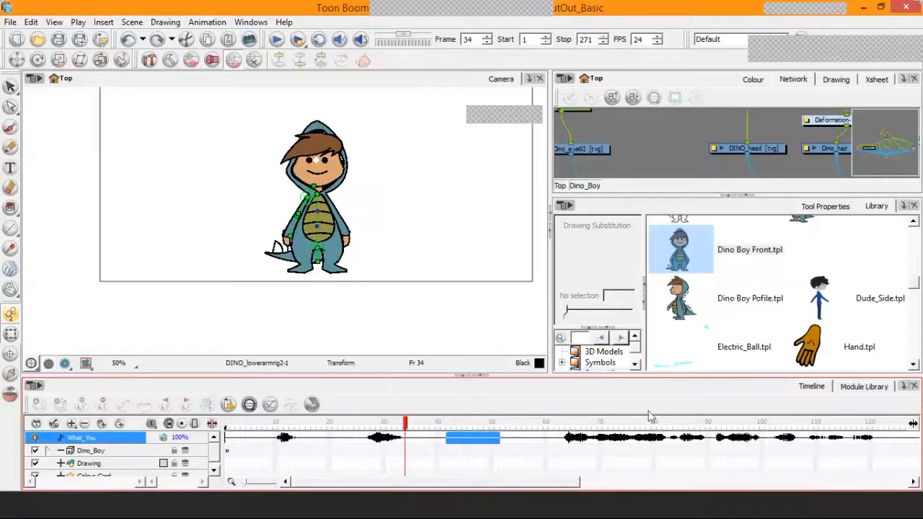
pyautogui.moveTo(407, 425); pyautogui.dragTo(356, 425)
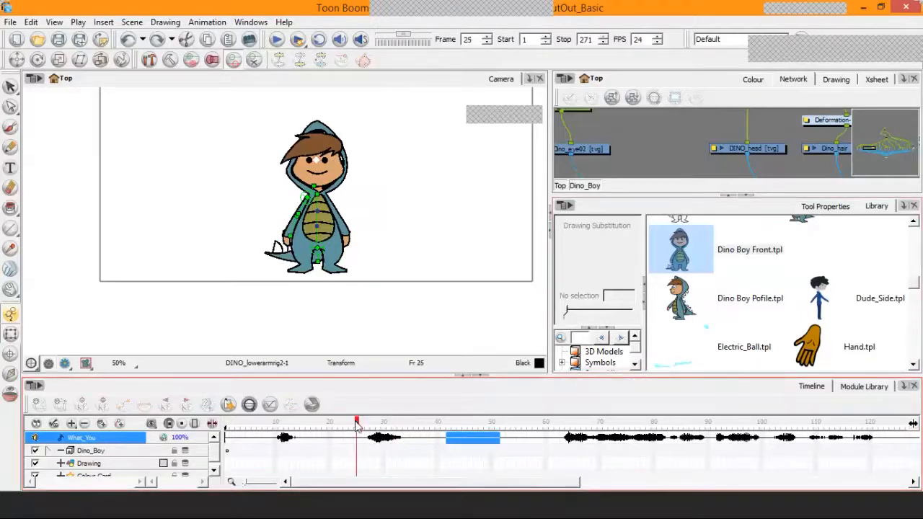